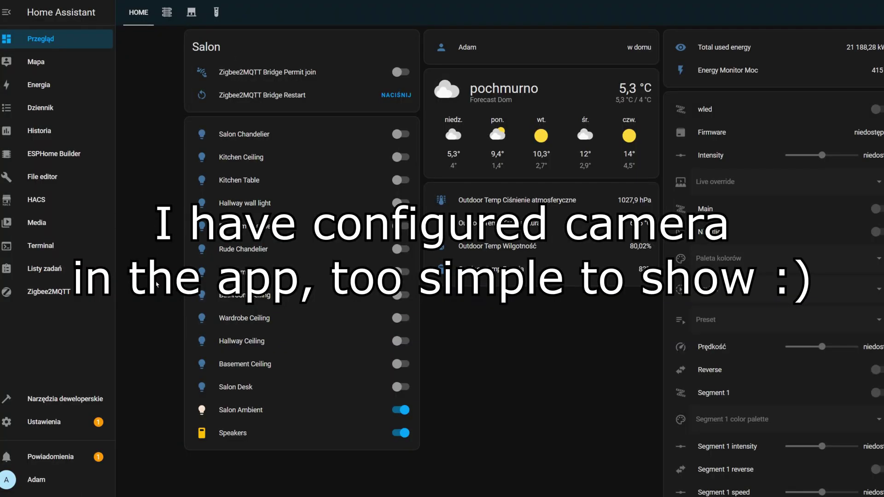
Go to Settings, then Devices and services, and scroll the integrations list to the discovered Reolink camera
left_click(55, 426)
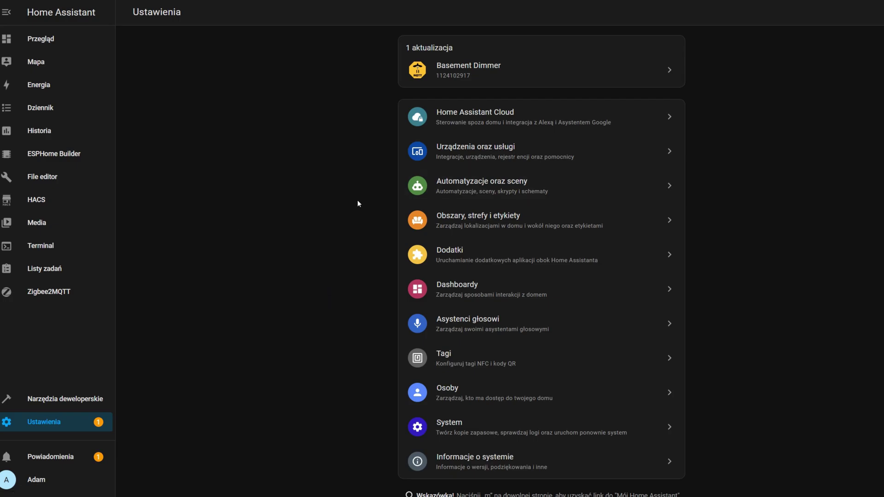
left_click(557, 157)
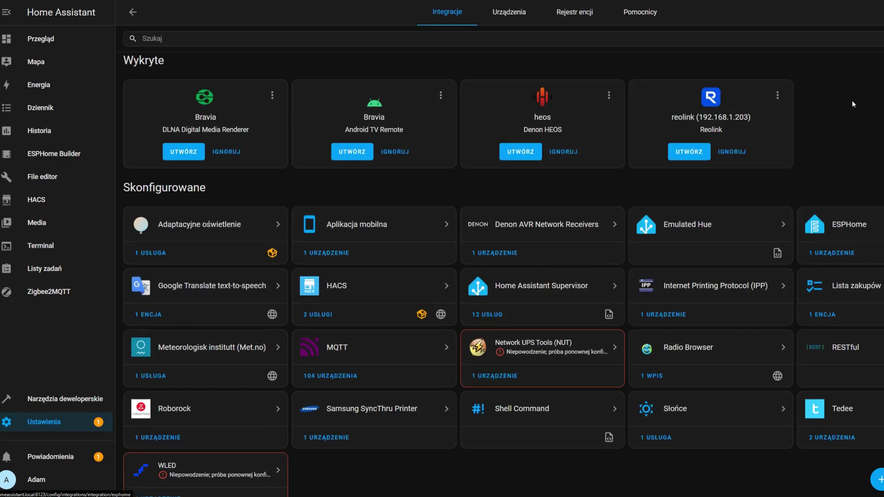
scroll(824, 92, "down", 1)
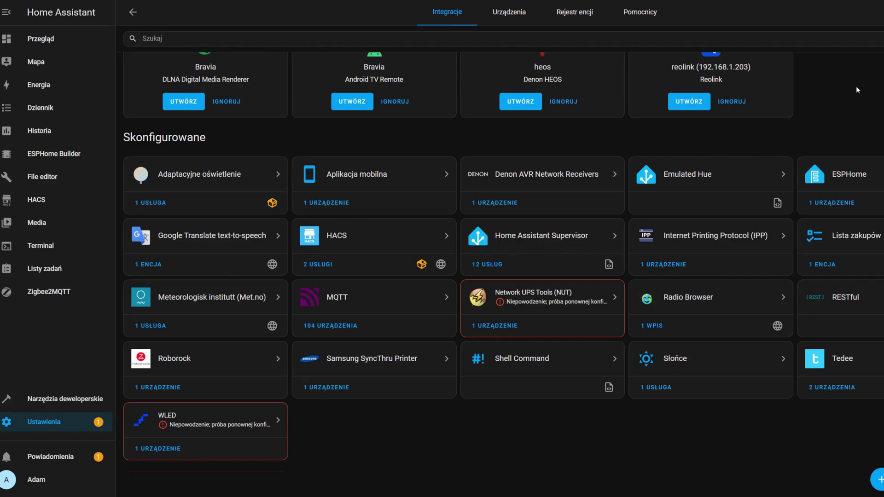
Add the Reolink integration for the discovered camera at 192.168.1.203 and submit its login details
left_click(878, 479)
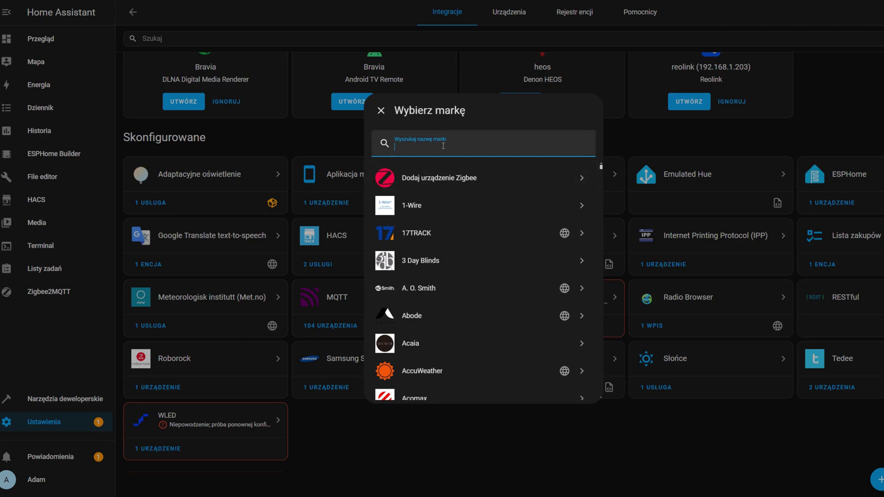
type("reol")
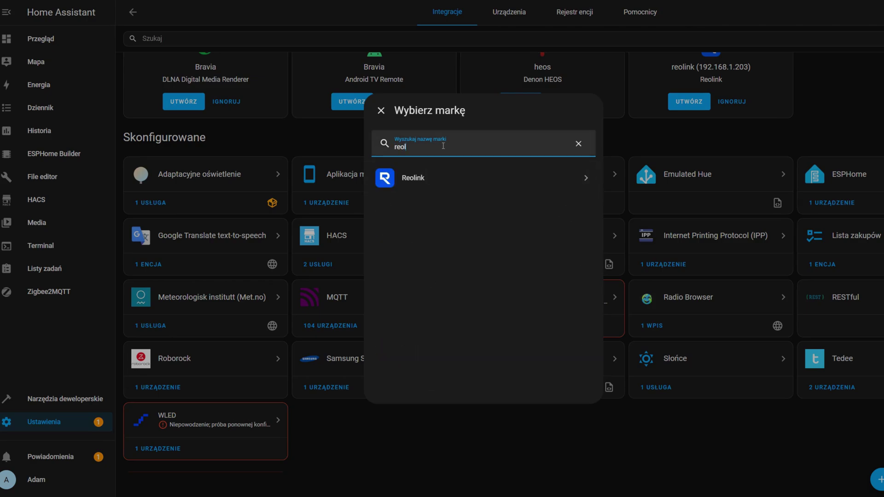
left_click(557, 190)
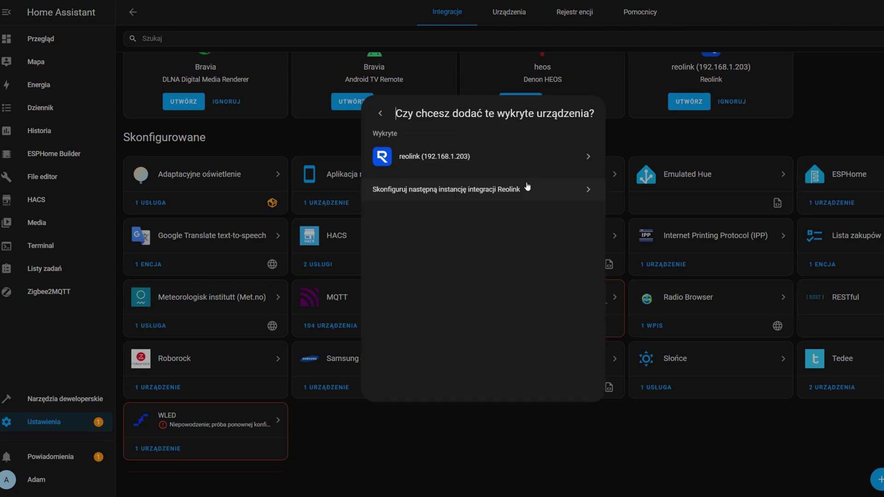
left_click(544, 159)
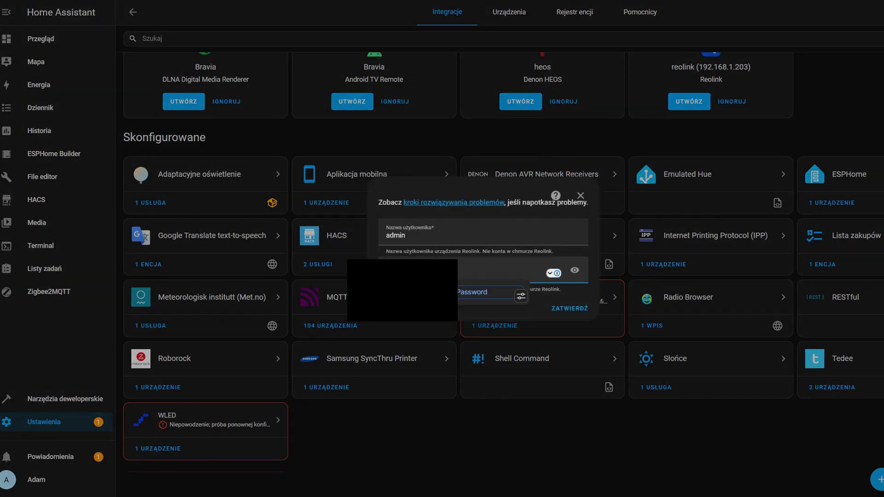
left_click(562, 312)
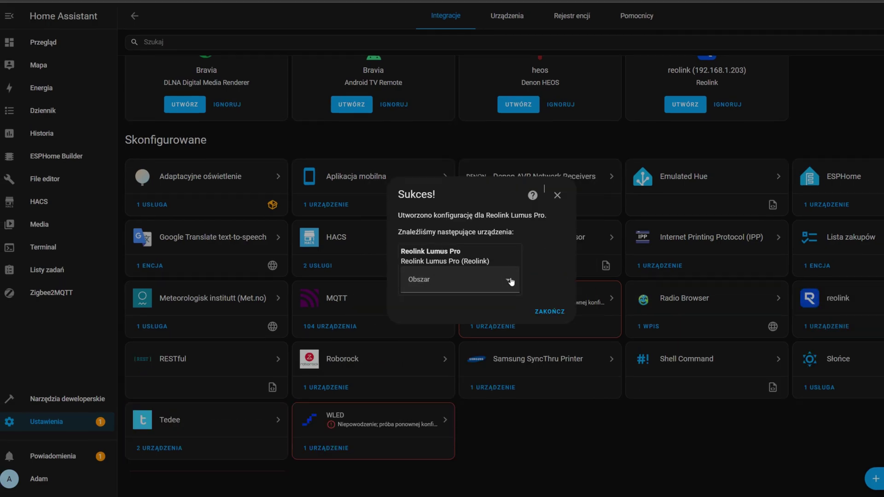
Assign the camera to the Salon area, finish setup, and open the Reolink Lumus Pro device page
left_click(510, 281)
scroll(483, 382, "down", 1)
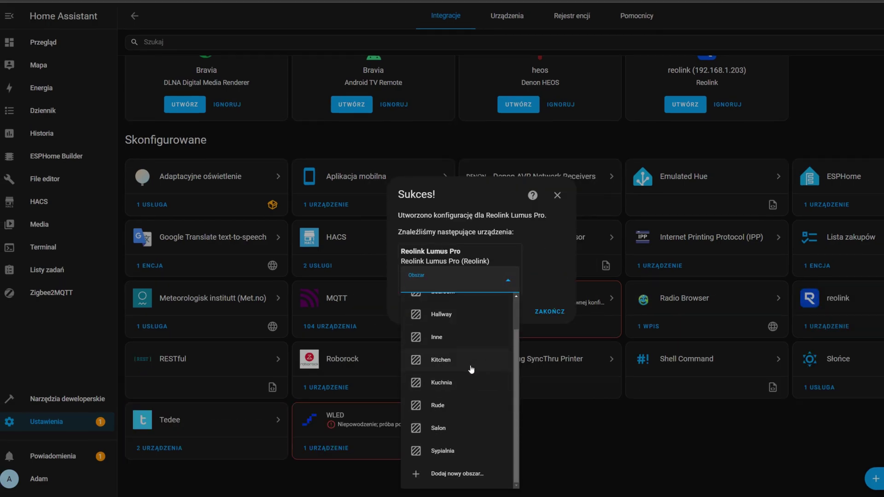
left_click(456, 431)
left_click(549, 312)
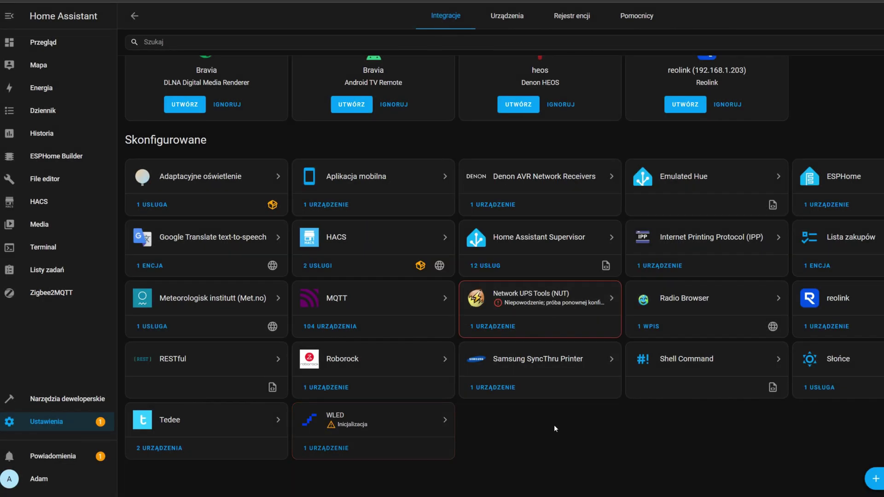
left_click(838, 328)
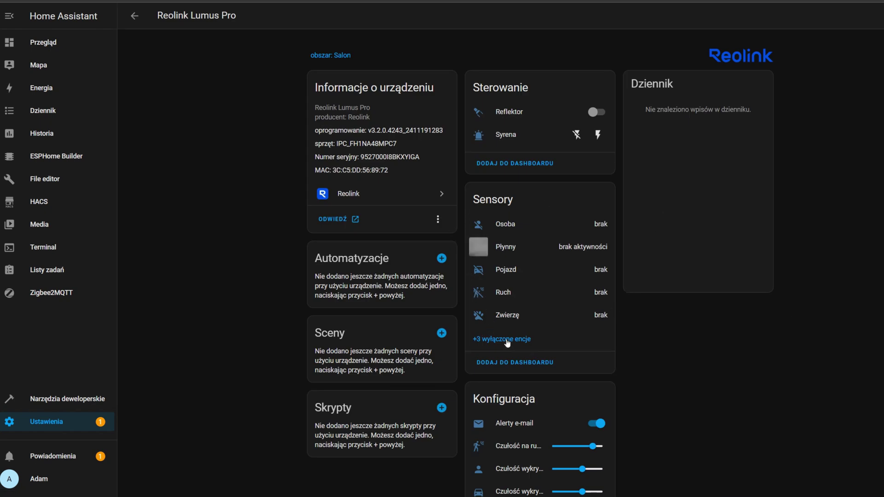
Switch the Reflektor spotlight on and back off, then sound and stop the Syrena siren
scroll(761, 350, "down", 2)
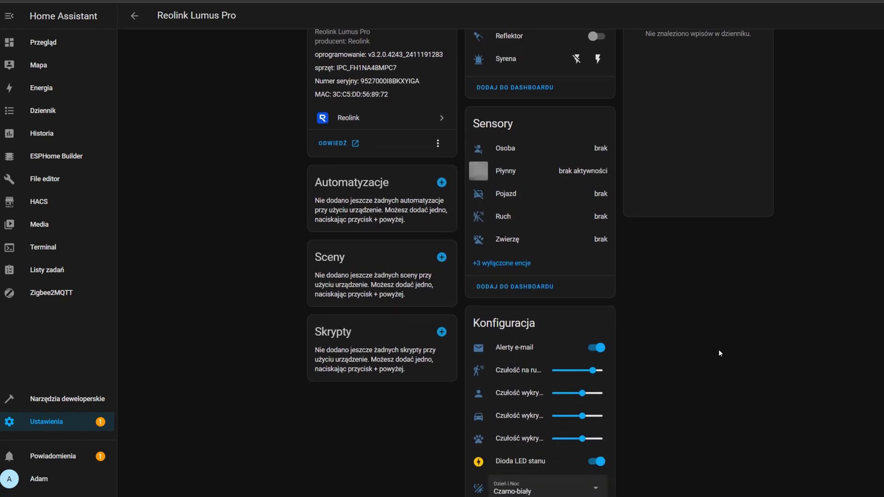
scroll(719, 350, "down", 3)
scroll(717, 352, "up", 3)
scroll(566, 191, "up", 2)
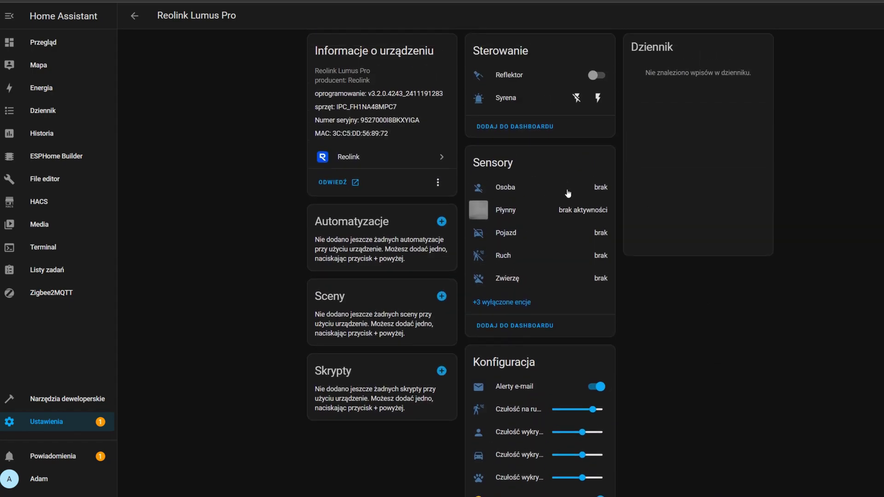
left_click(598, 113)
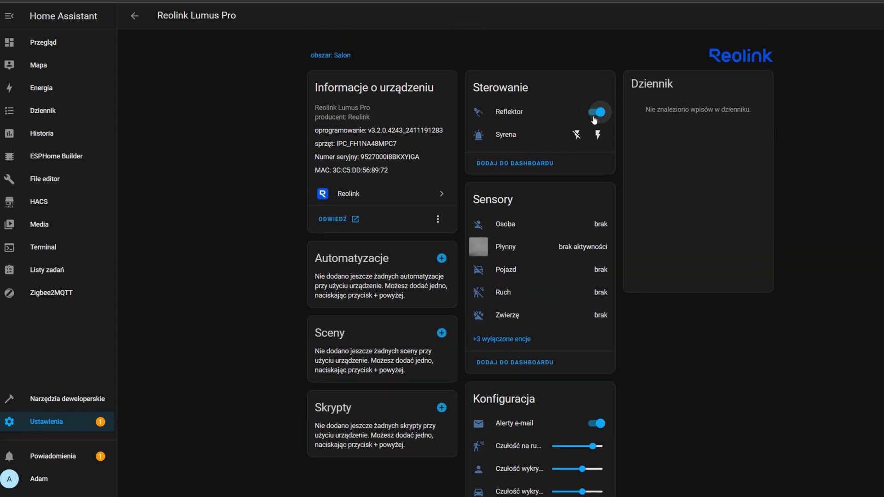
left_click(594, 120)
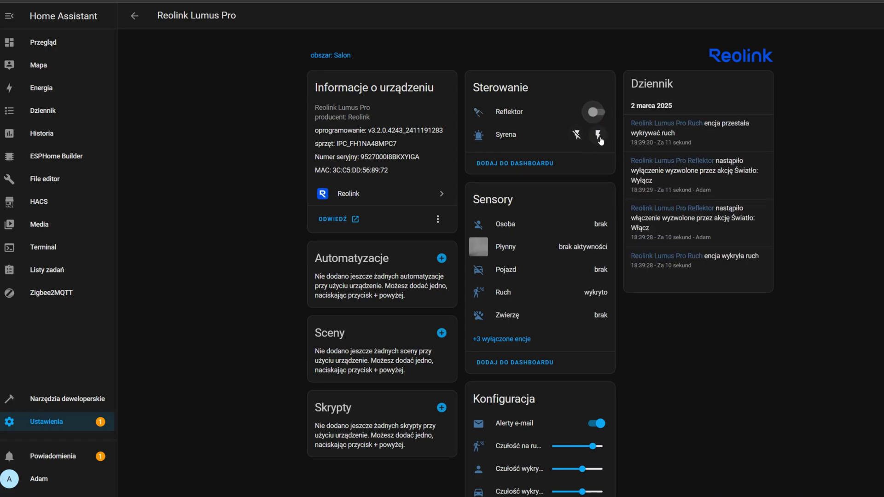
left_click(598, 135)
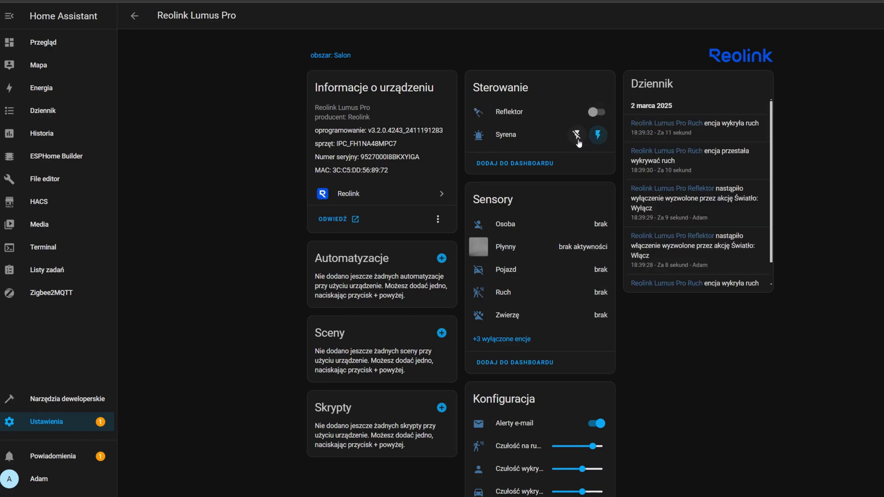
left_click(577, 138)
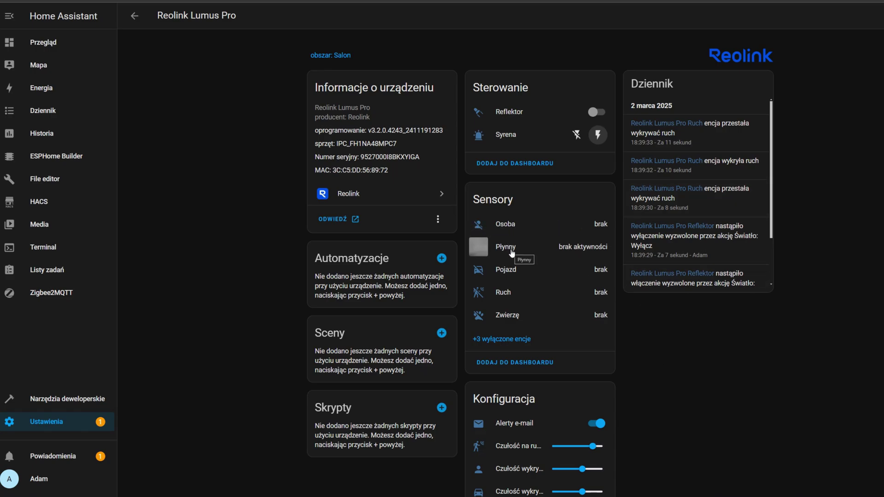
Preview the Płynny video stream and the Pojazd sensor details, closing each afterwards
left_click(479, 246)
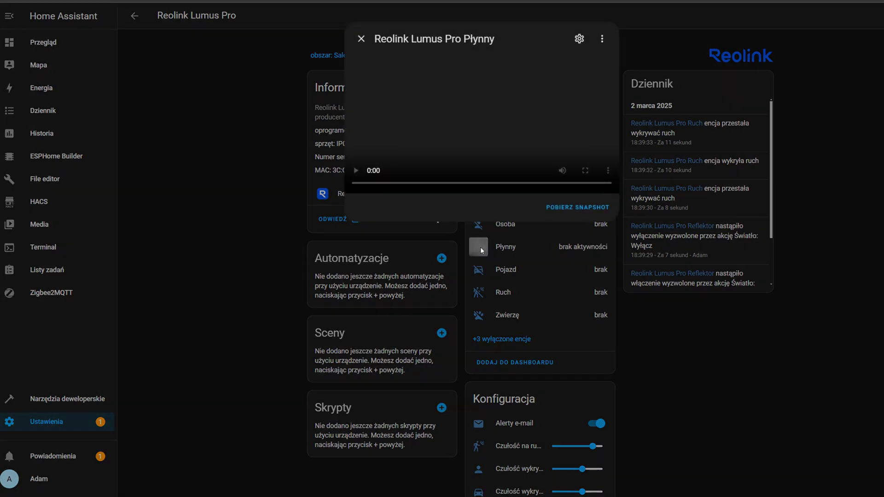
left_click(489, 246)
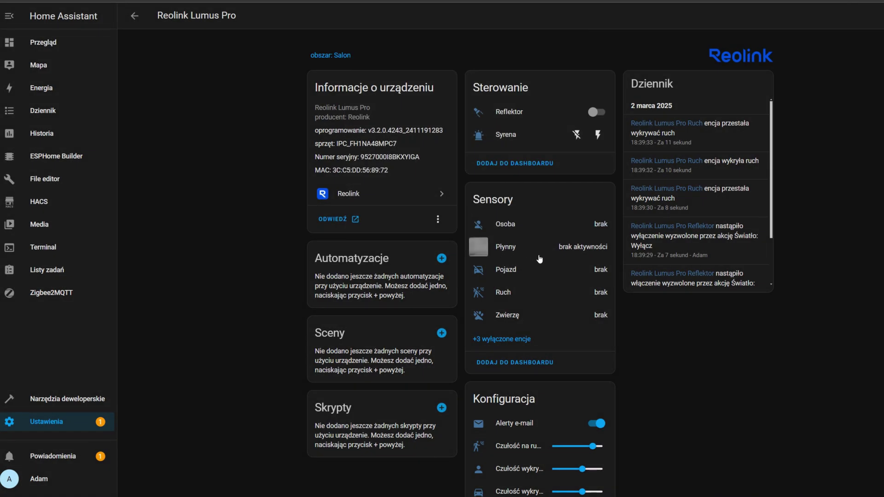
left_click(483, 273)
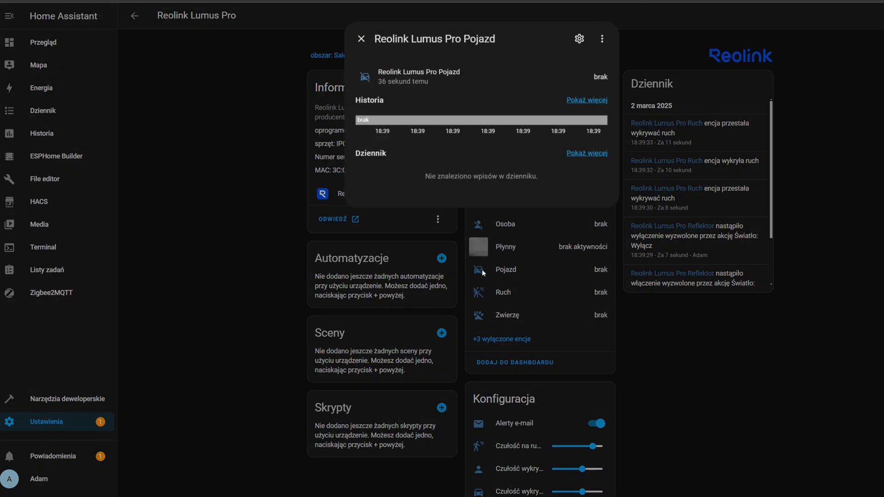
left_click(510, 269)
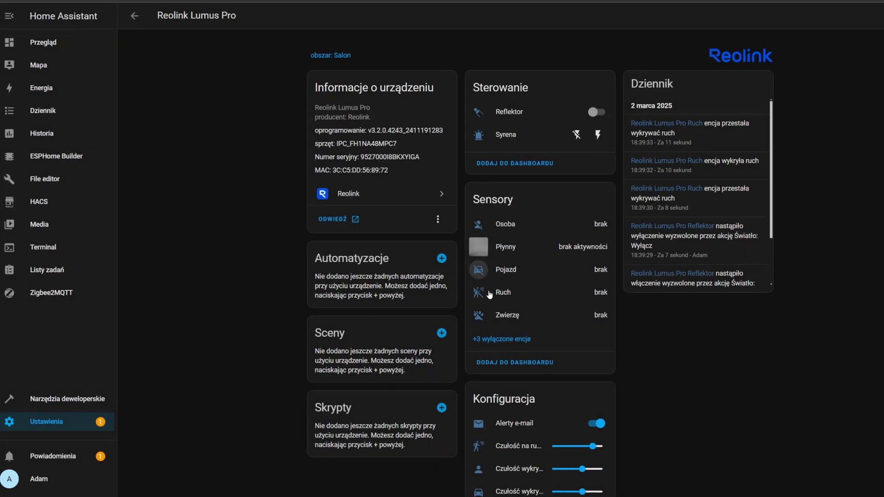
Show the three disabled Sensory entities, then turn on the Dźwięk alarmu alarm sound
scroll(495, 297, "down", 1)
left_click(508, 302)
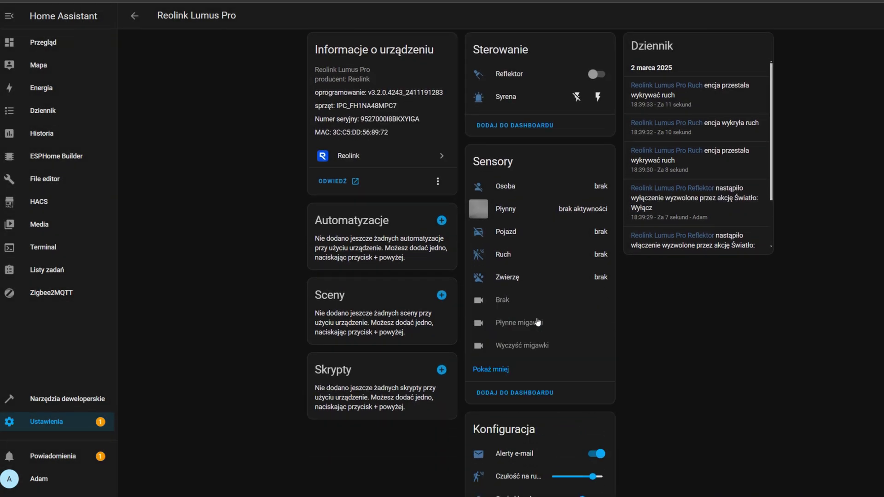
scroll(521, 317, "down", 3)
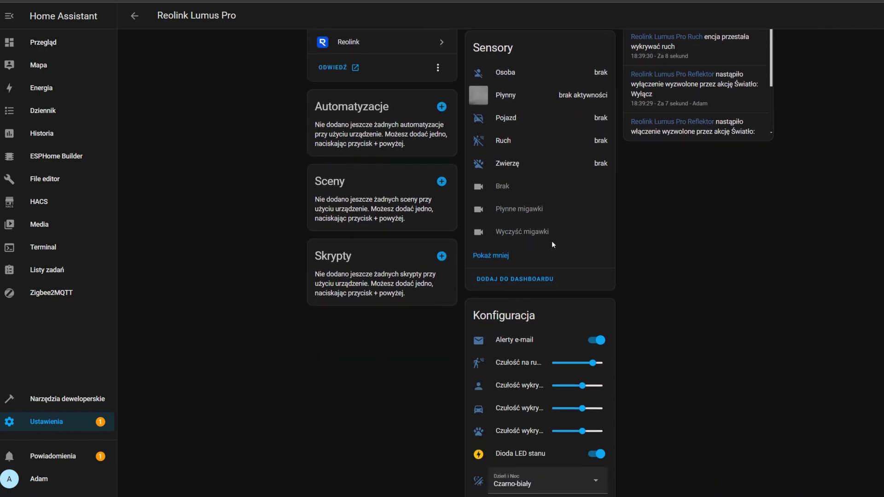
scroll(547, 241, "down", 3)
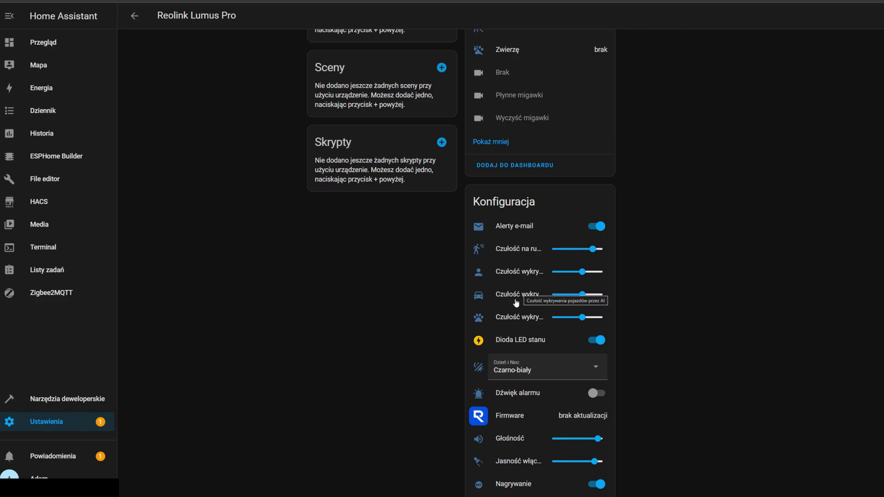
scroll(662, 356, "down", 2)
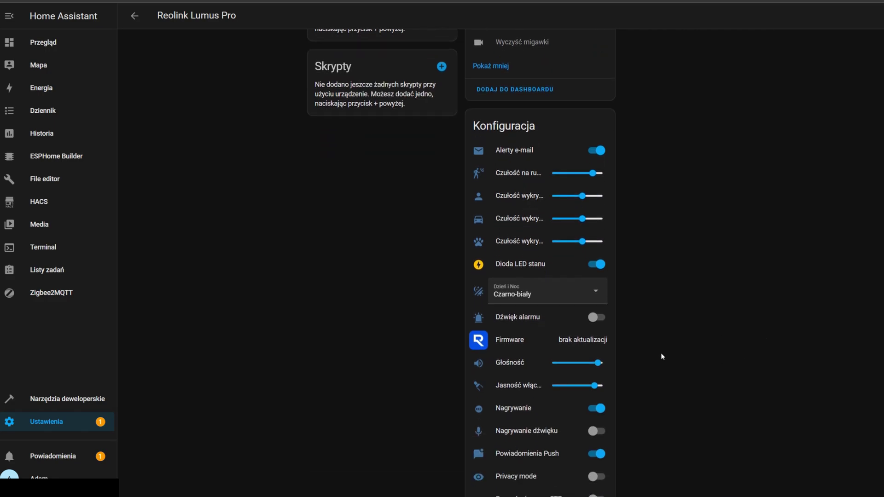
left_click(596, 322)
Trigger the Syrena siren, then switch off the Dioda LED stanu and Dźwięk alarmu
scroll(712, 272, "up", 9)
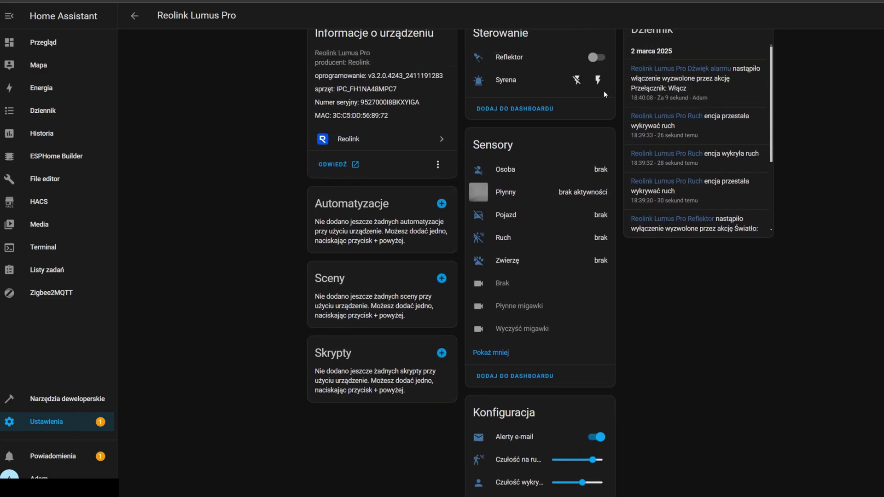
left_click(606, 132)
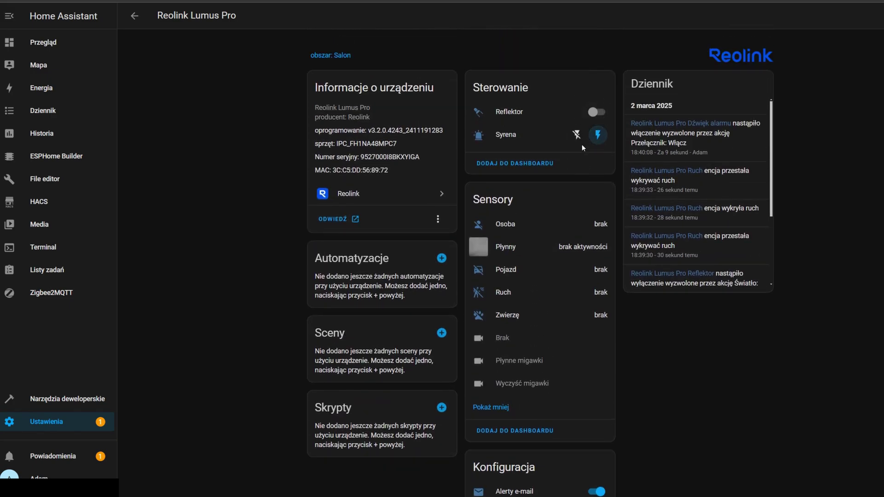
scroll(623, 396, "down", 6)
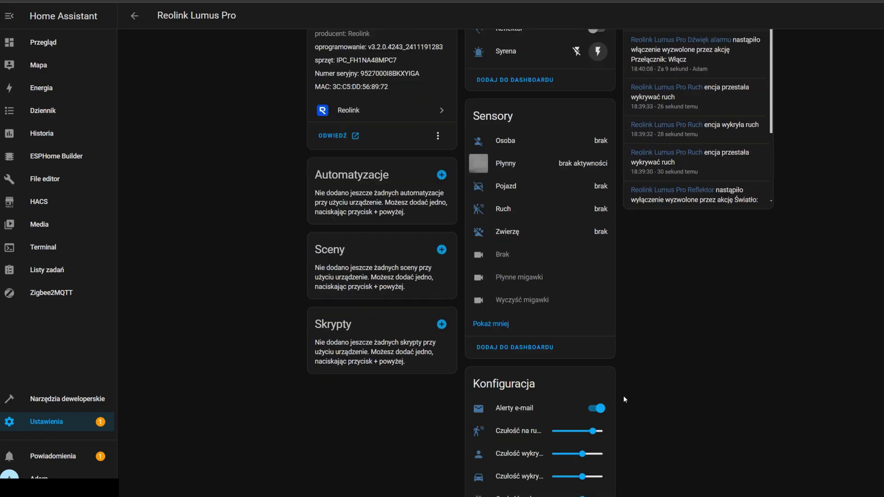
scroll(602, 392, "down", 3)
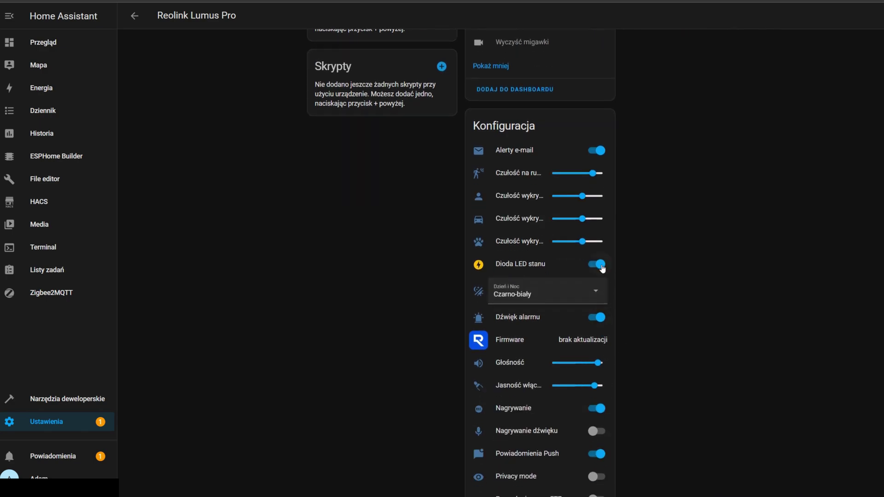
left_click(601, 266)
left_click(596, 318)
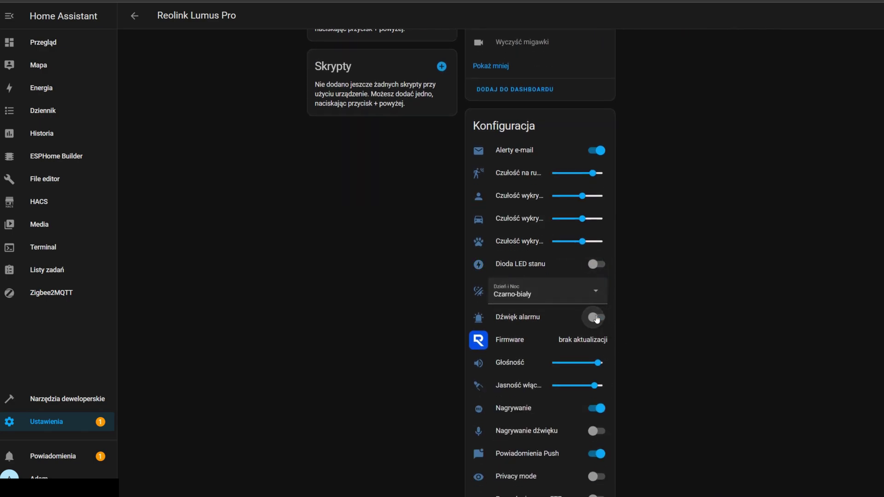
Check the day and night mode options and close them unchanged
left_click(598, 294)
left_click(634, 298)
scroll(635, 296, "down", 3)
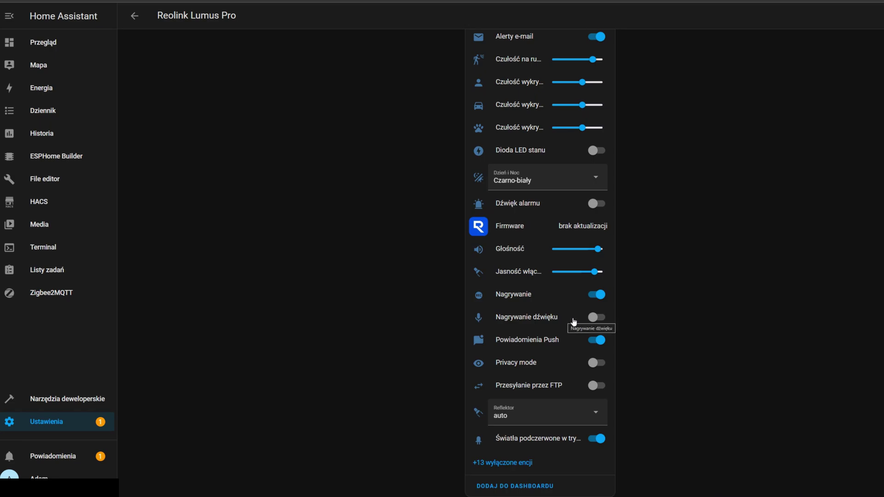
Reveal the 13 disabled configuration entities and scroll through them
scroll(640, 392, "down", 2)
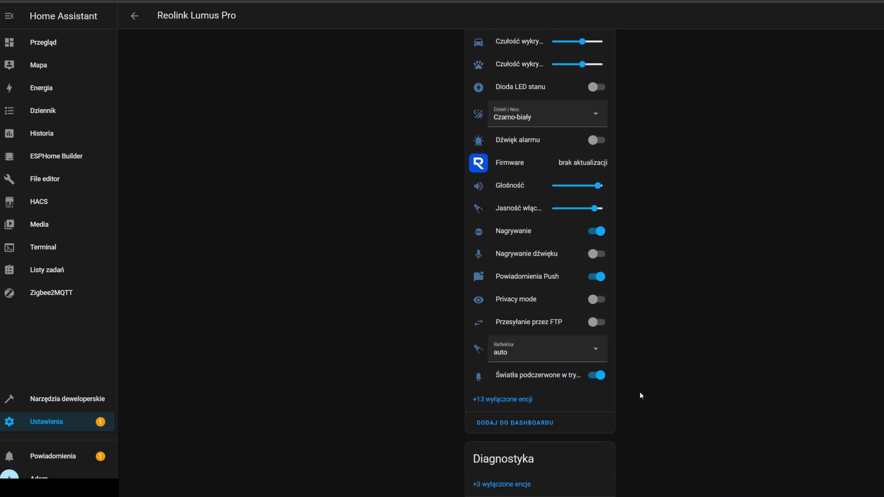
left_click(509, 388)
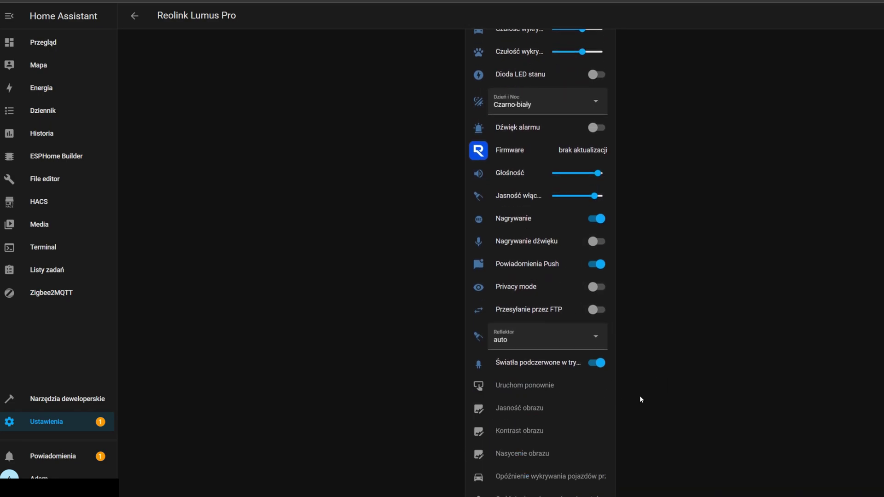
scroll(640, 396, "down", 7)
scroll(575, 356, "down", 2)
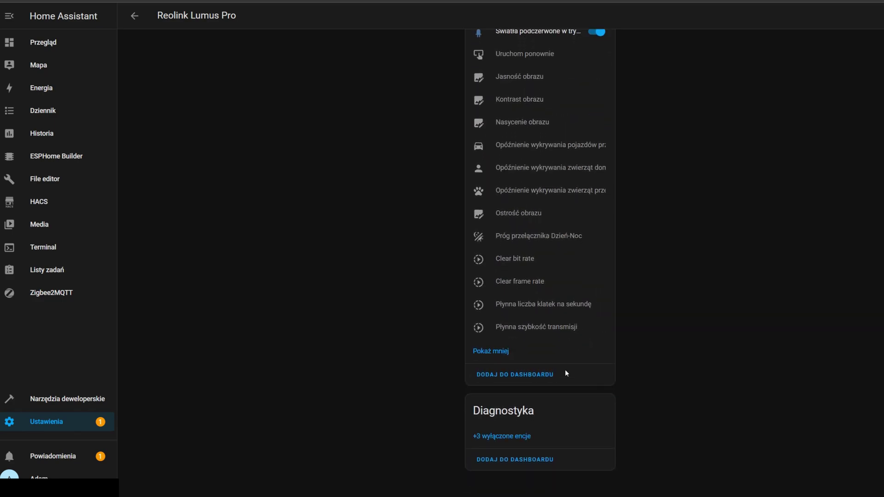
scroll(568, 395, "up", 4)
scroll(566, 397, "up", 4)
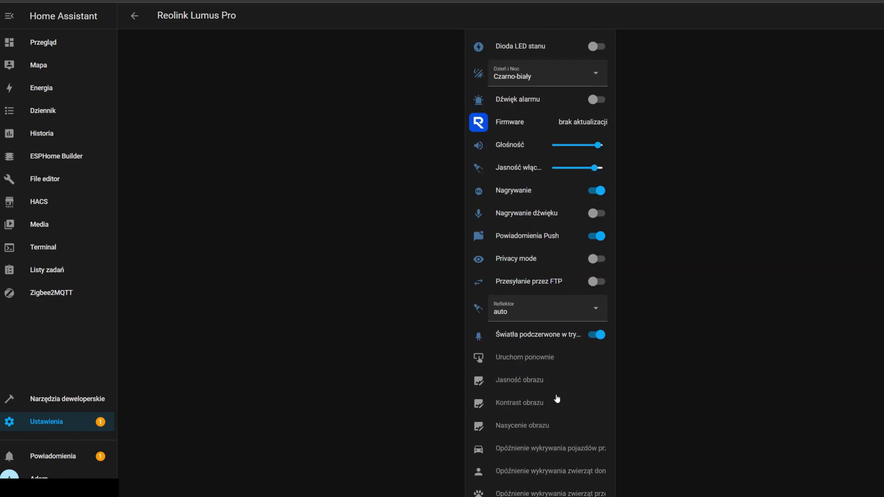
Set the Reflektor mode from auto to wyłączono and scroll back to the top
left_click(597, 310)
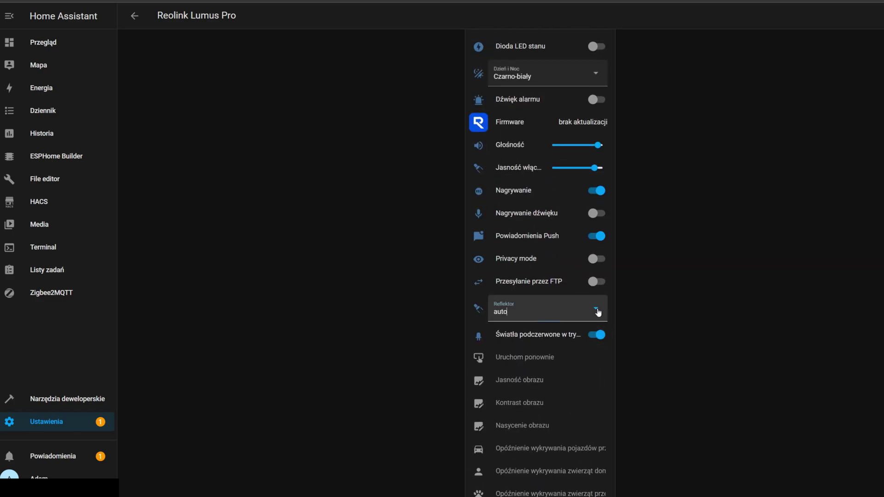
left_click(631, 309)
left_click(596, 310)
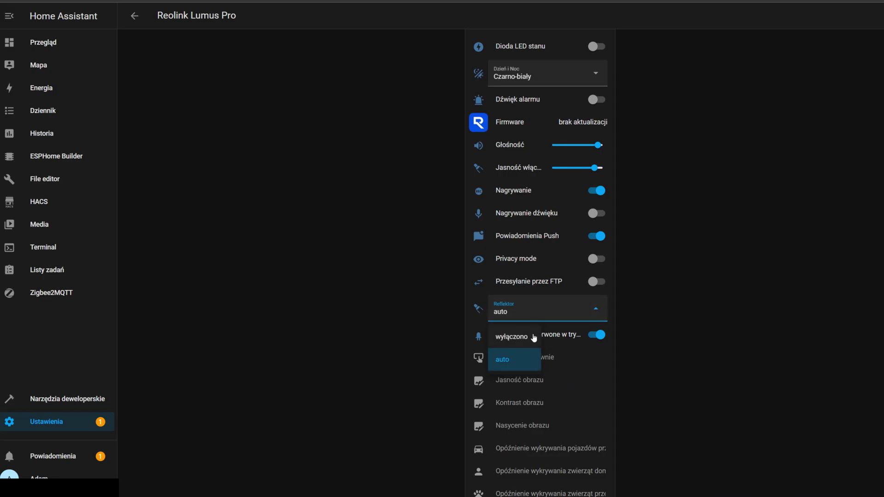
left_click(534, 338)
scroll(621, 313, "up", 7)
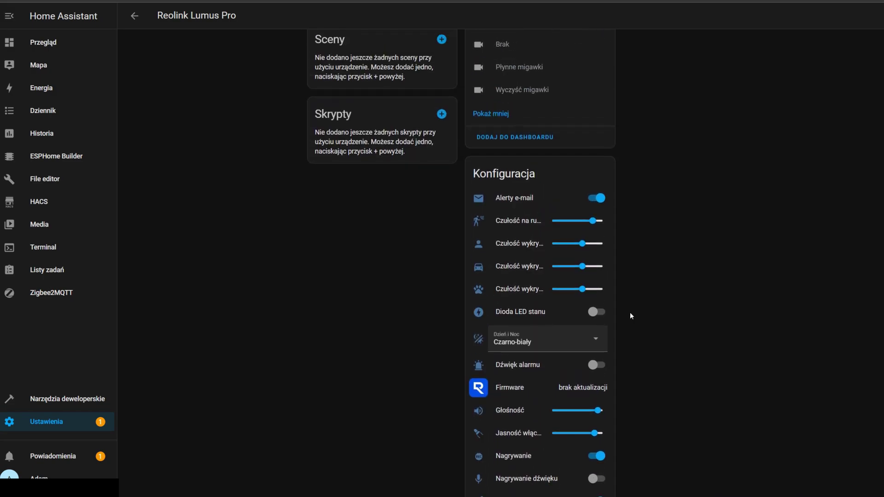
scroll(628, 311, "up", 4)
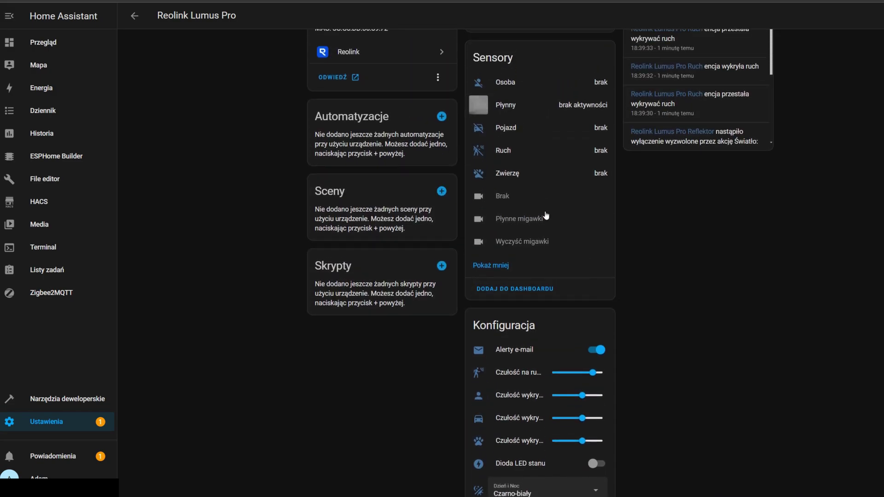
scroll(689, 282, "down", 9)
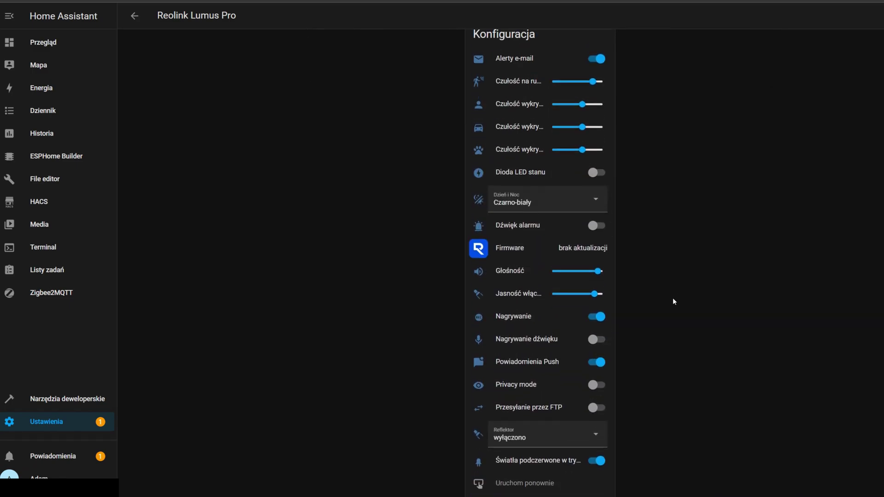
scroll(608, 325, "down", 1)
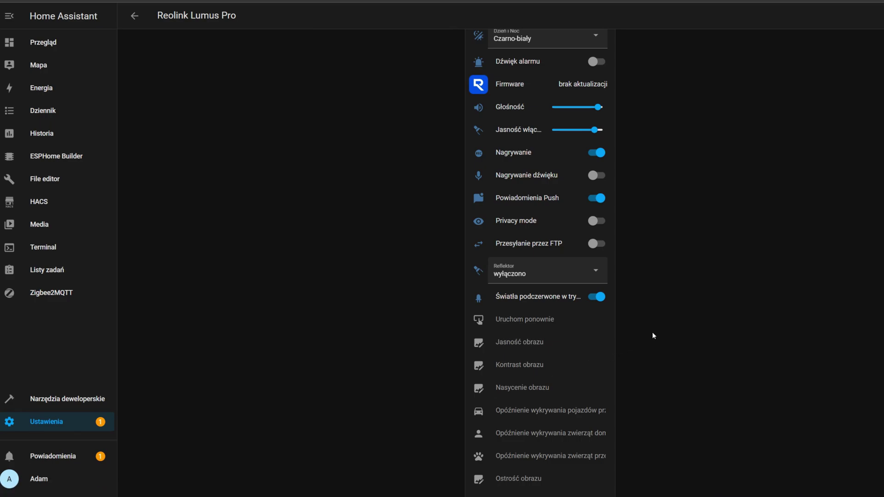
scroll(640, 360, "up", 10)
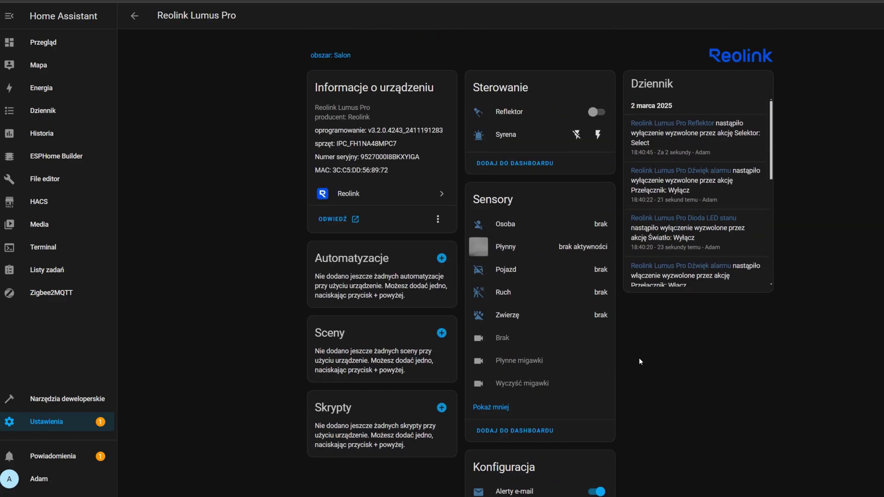